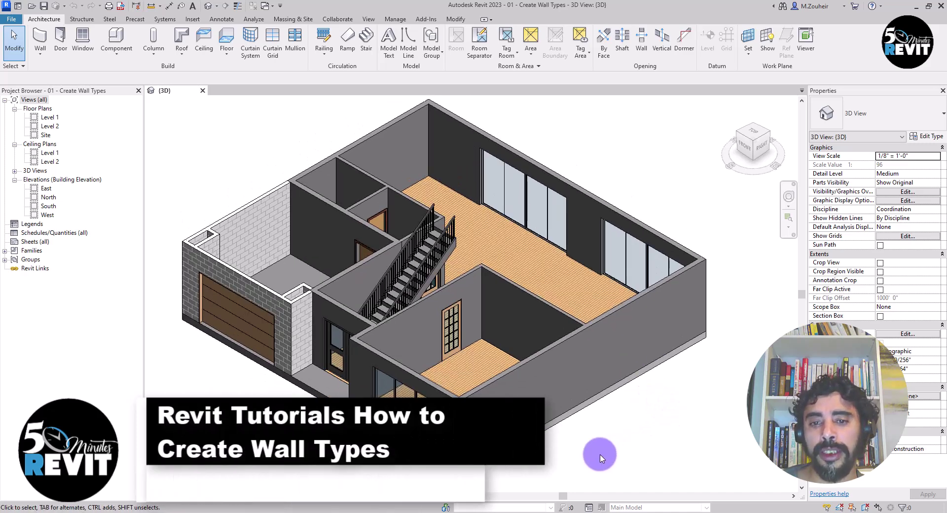
# - Select the front-right Generic - 8" exterior wall and open its type properties
pyautogui.click(617, 313)
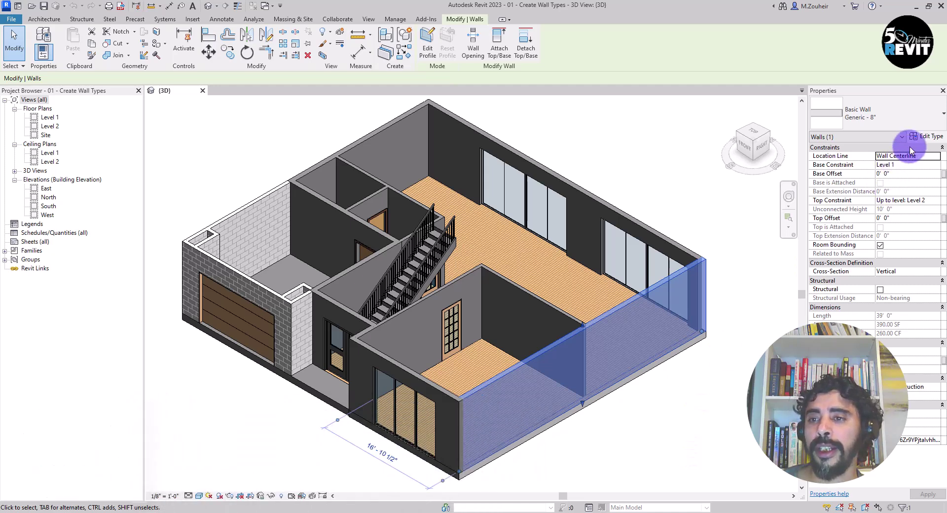
pyautogui.click(926, 138)
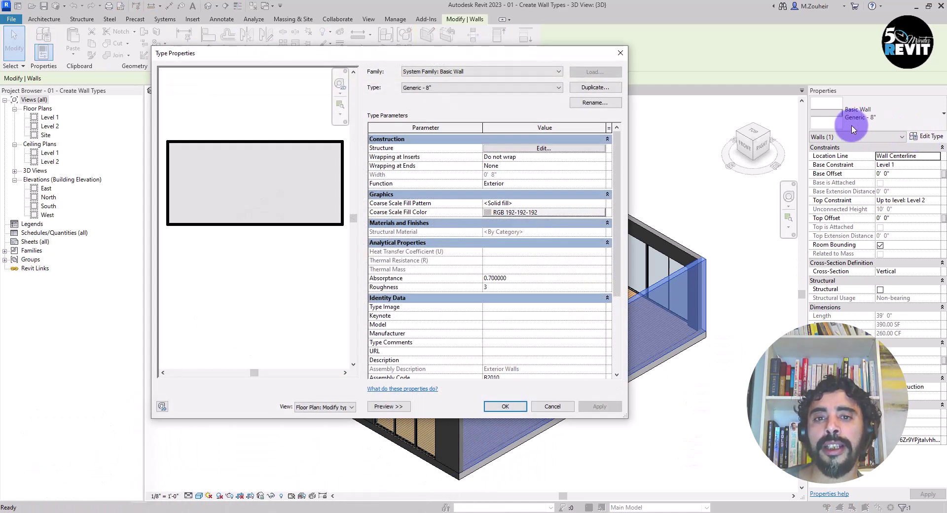
# - Duplicate the Generic - 8" wall type under the new name 'Exterio wall EIFS'
pyautogui.click(587, 88)
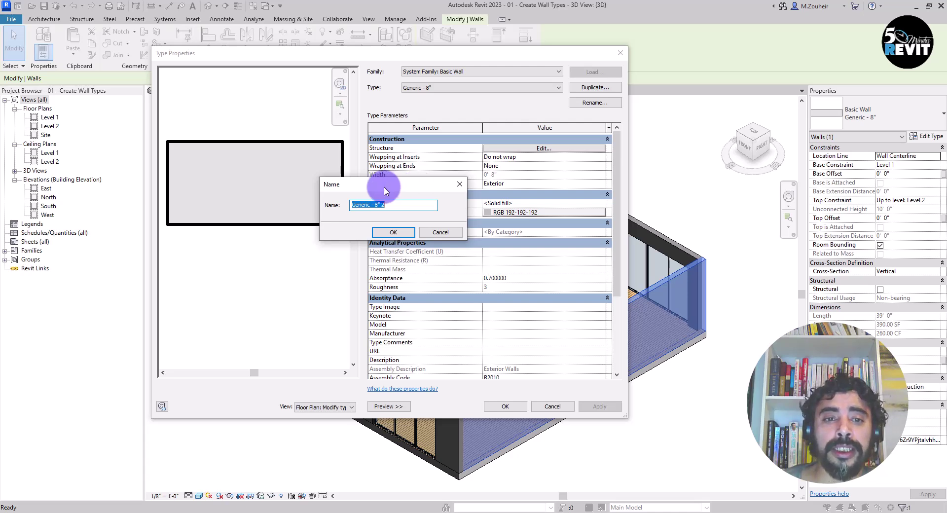
pyautogui.moveTo(418, 186); pyautogui.dragTo(450, 167)
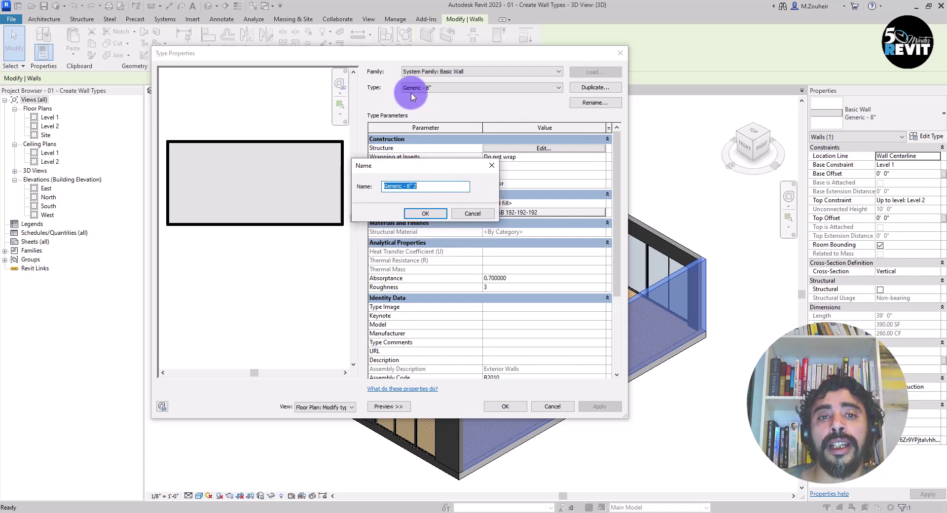
pyautogui.moveTo(397, 166); pyautogui.dragTo(401, 138)
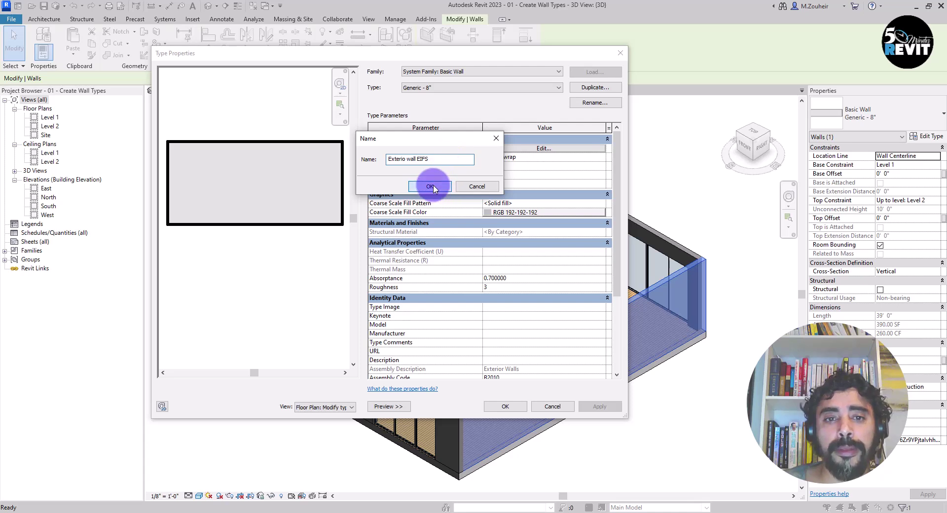
# - Confirm the 'Exterio wall EIFS' type and show its properties beside the wall preview
pyautogui.click(432, 187)
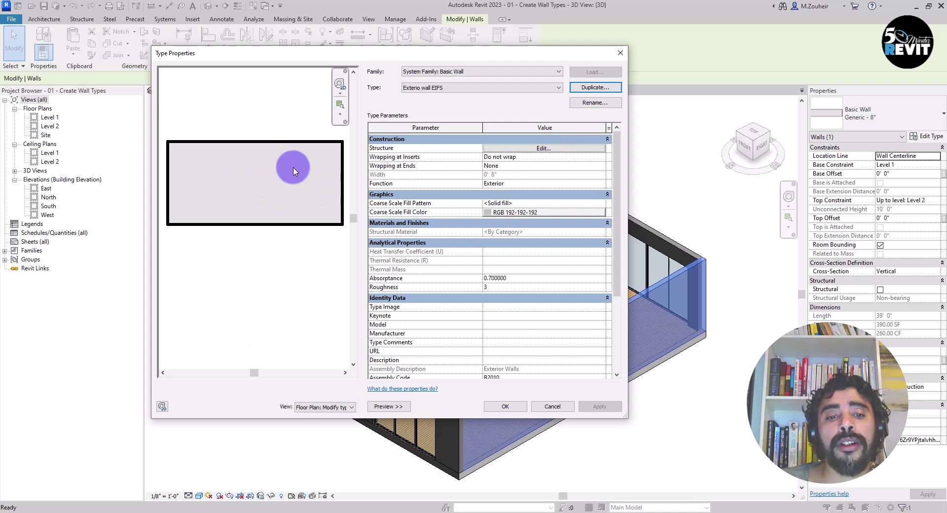
pyautogui.click(384, 406)
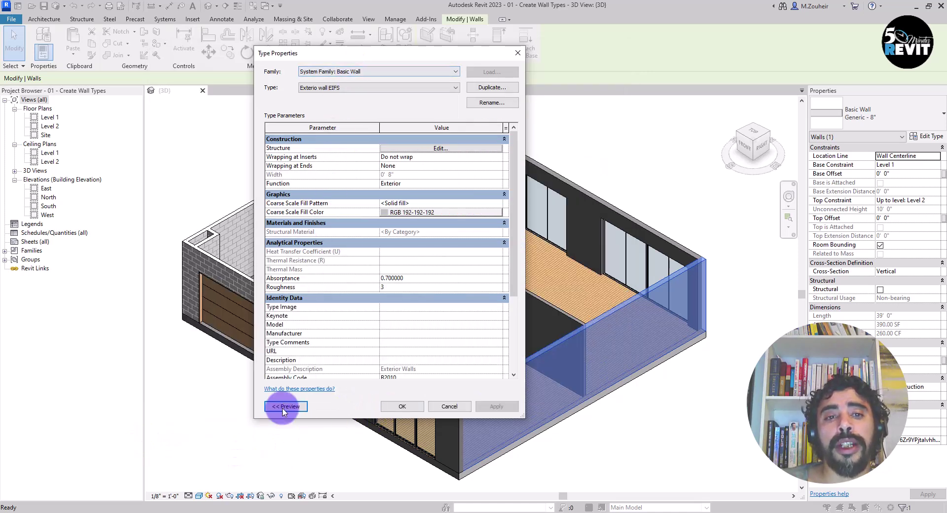
pyautogui.moveTo(364, 52); pyautogui.dragTo(421, 53)
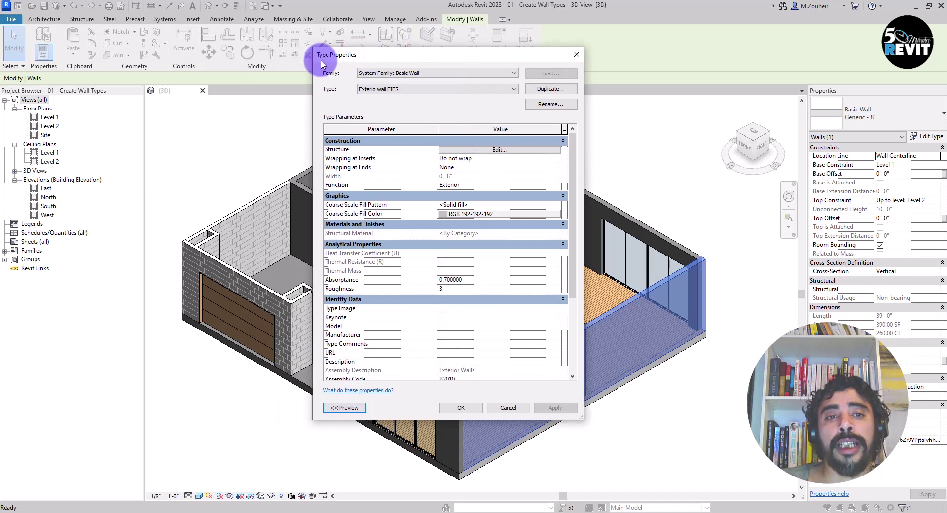
pyautogui.click(348, 409)
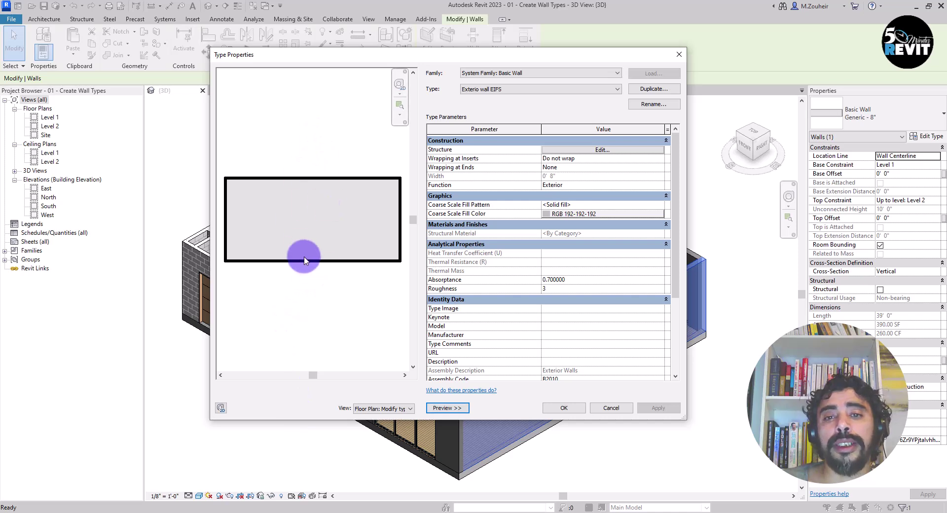
# - Set the Exterio wall EIFS structure layer thickness to 6"
pyautogui.click(607, 150)
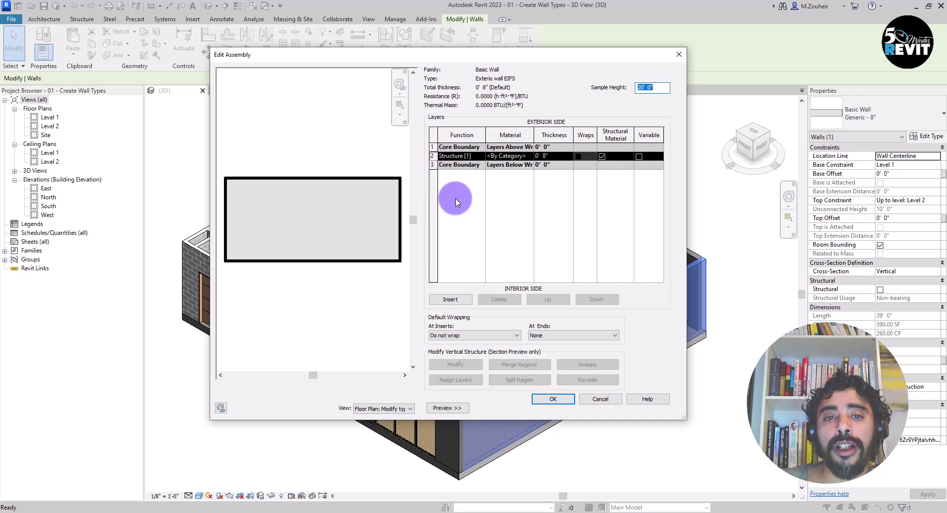
pyautogui.click(547, 156)
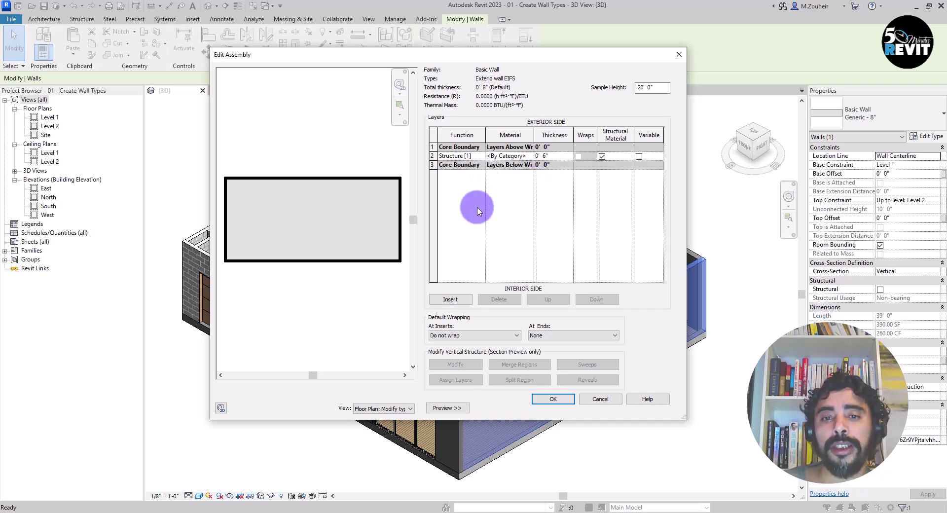
pyautogui.click(461, 197)
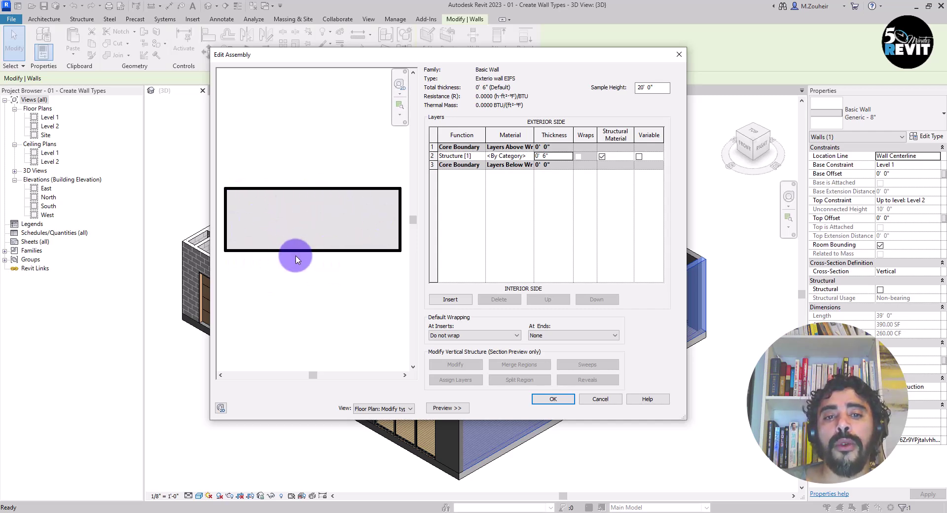
# - Insert a 3/4" layer above the 6" structure layer, totalling 6 3/4"
pyautogui.click(433, 155)
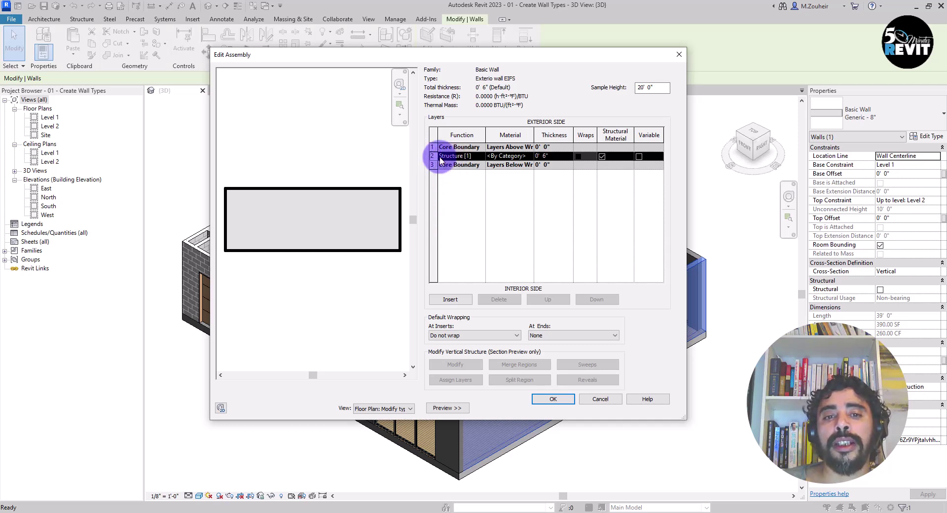
pyautogui.click(462, 301)
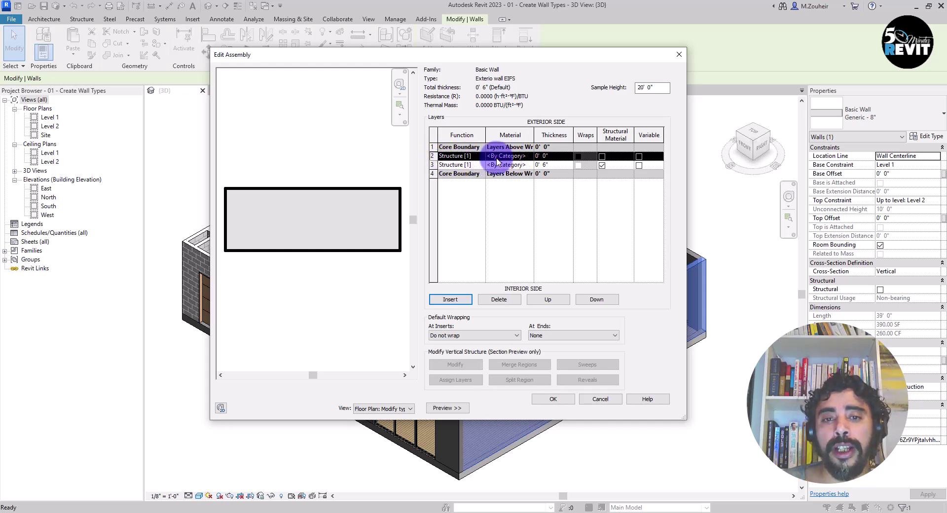
pyautogui.click(546, 162)
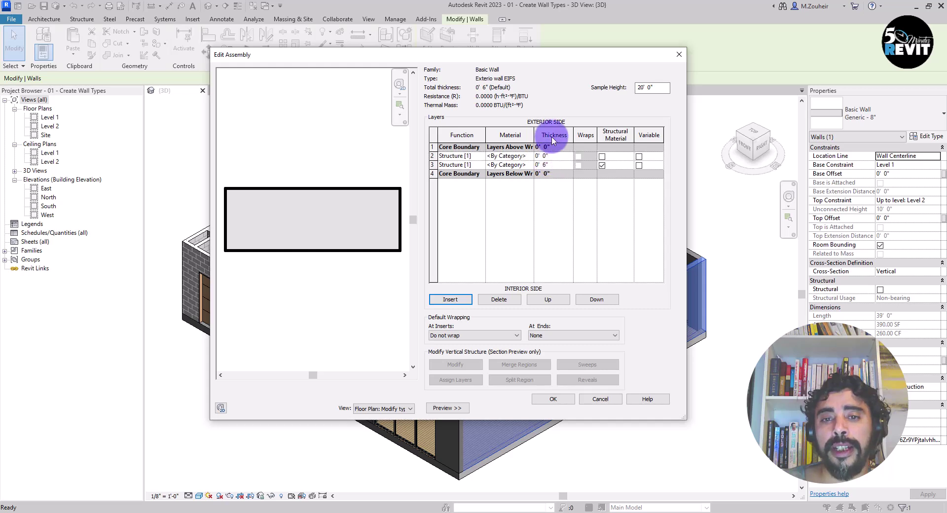
pyautogui.click(549, 156)
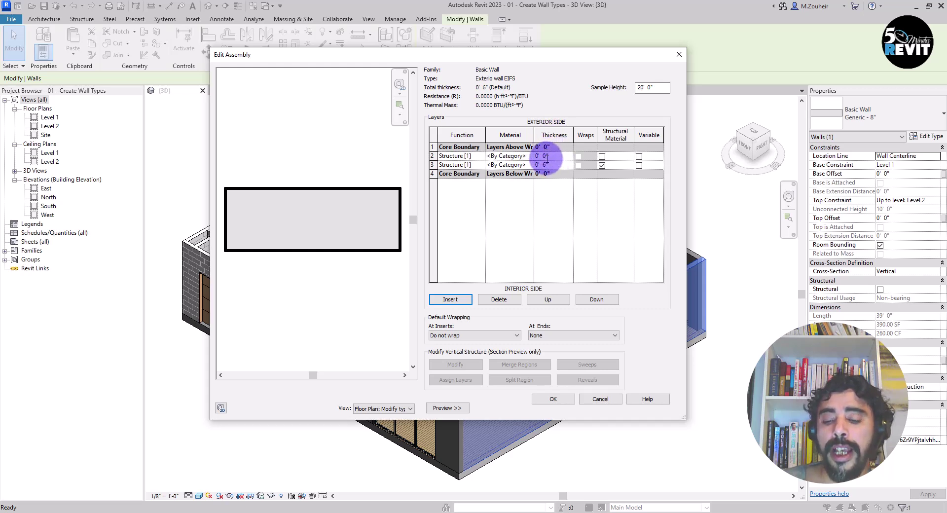
pyautogui.write('3/4')
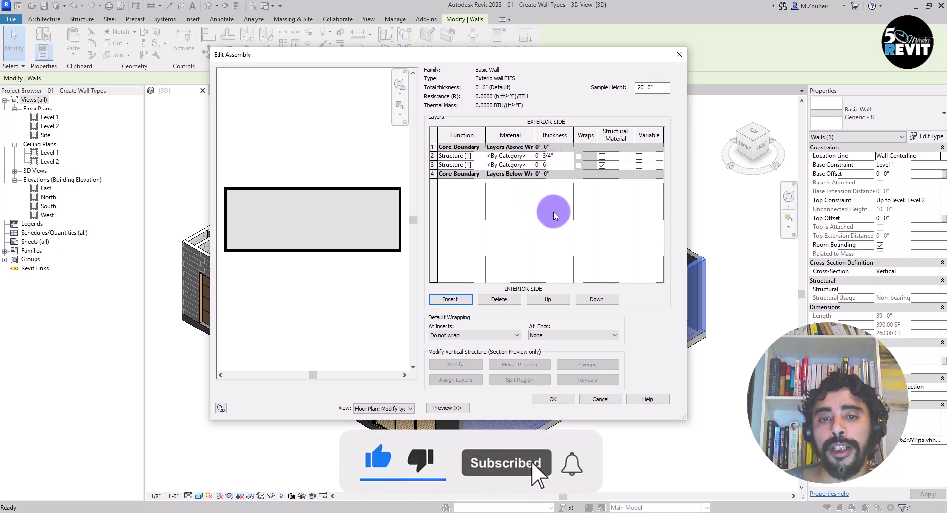
pyautogui.click(555, 215)
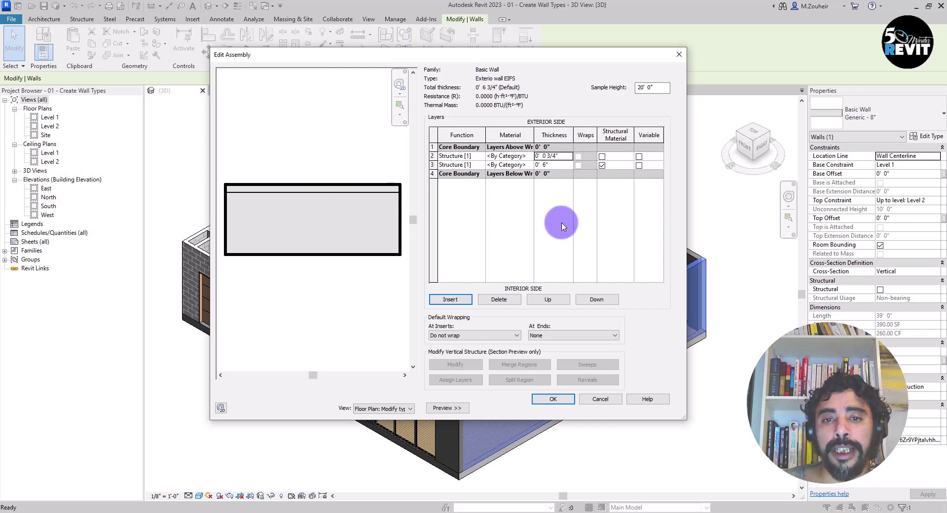
# - Add a 2" layer and move it outside the core on the exterior side
pyautogui.click(433, 156)
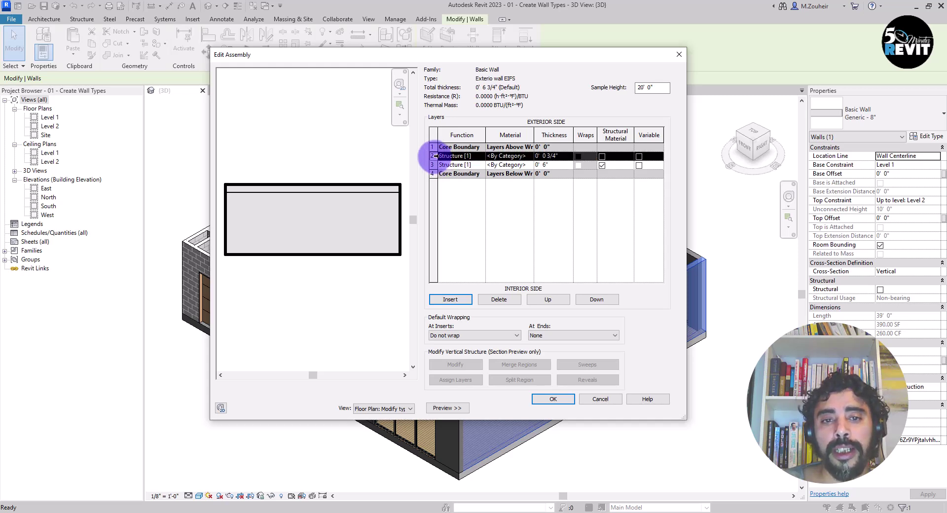
pyautogui.click(465, 300)
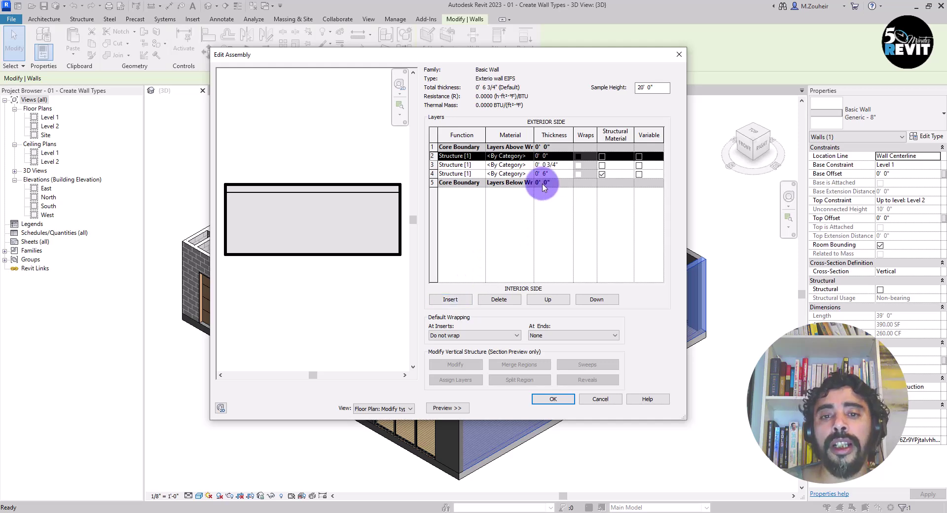
pyautogui.click(551, 157)
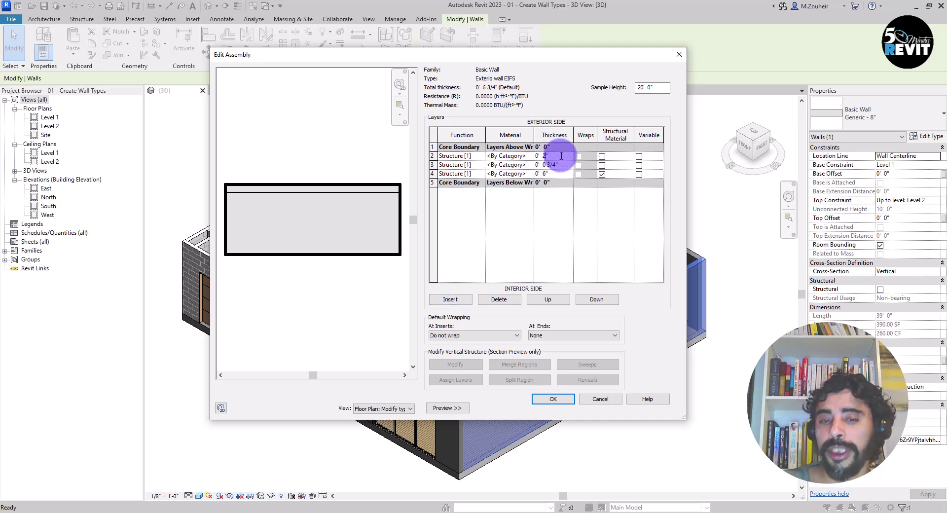
pyautogui.click(556, 217)
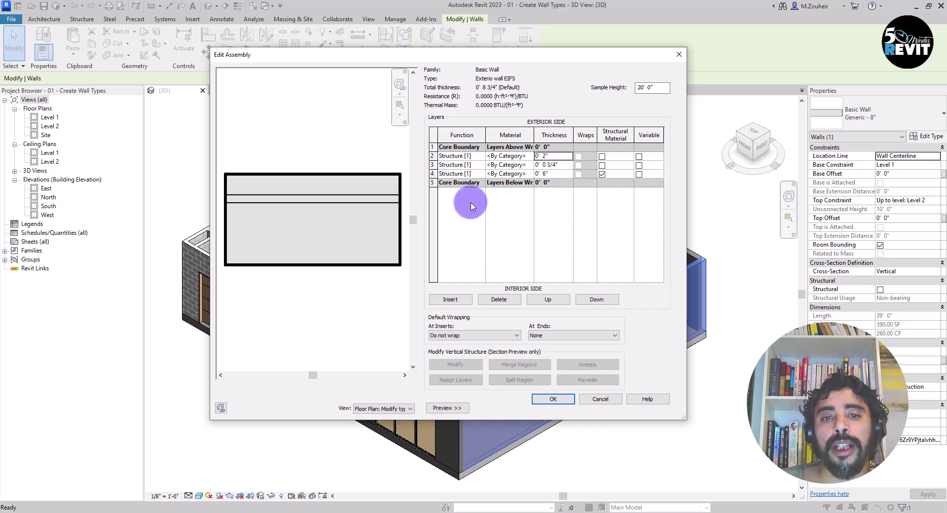
pyautogui.click(433, 155)
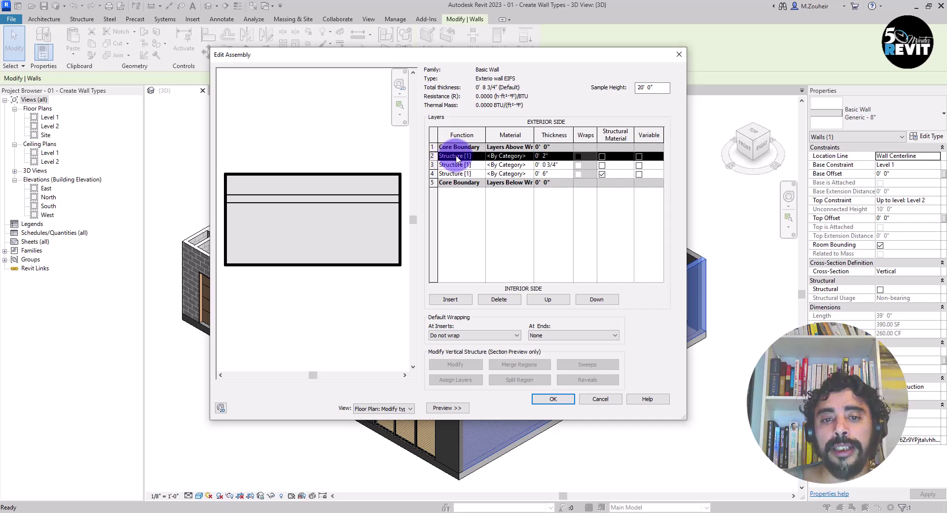
pyautogui.click(557, 303)
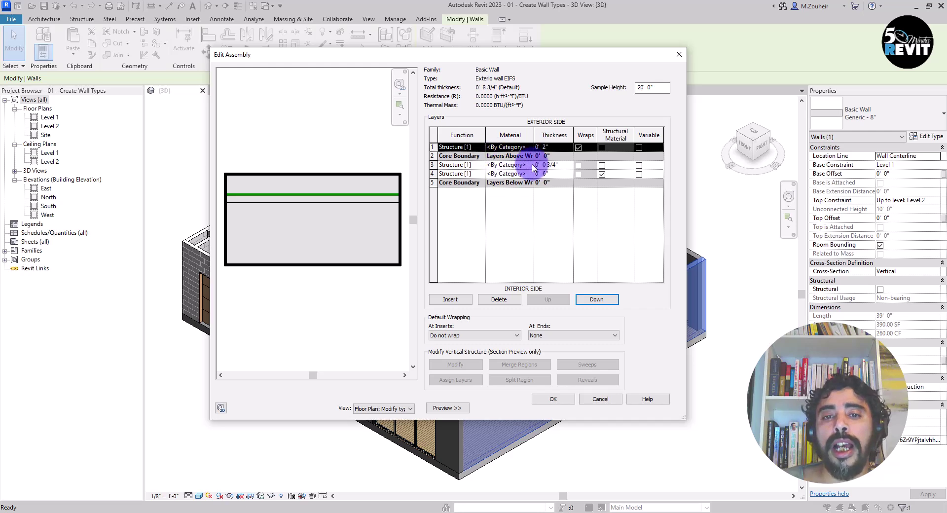
# - Add a 1/2" layer and move it below the 6" structure, totalling 9 1/4"
pyautogui.click(433, 165)
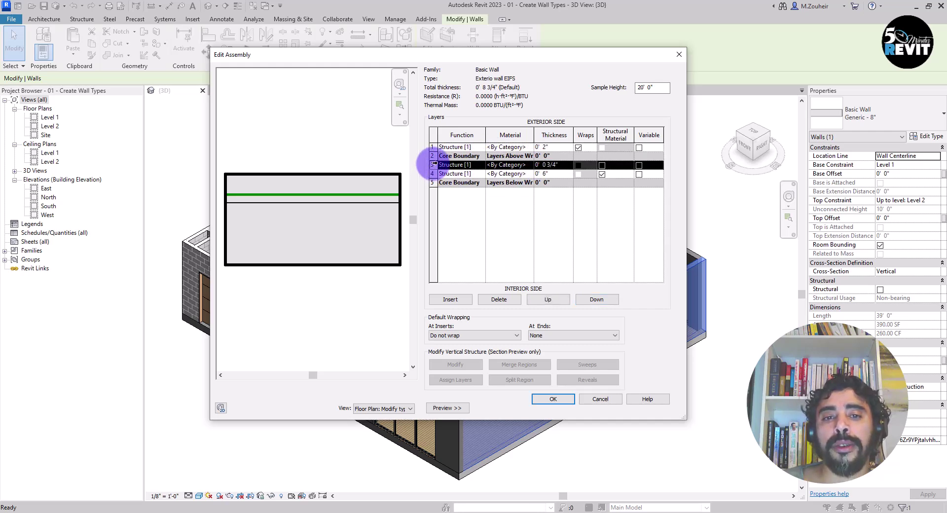
pyautogui.click(456, 299)
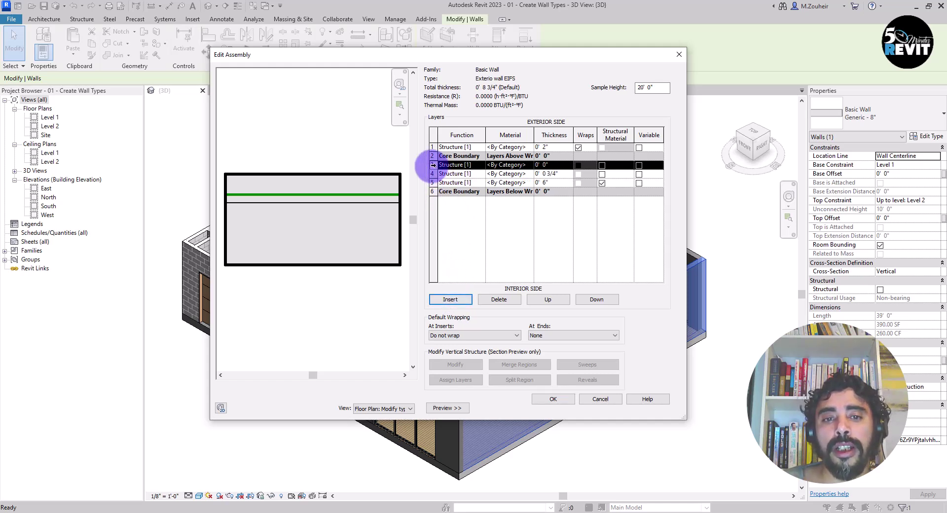
pyautogui.click(544, 166)
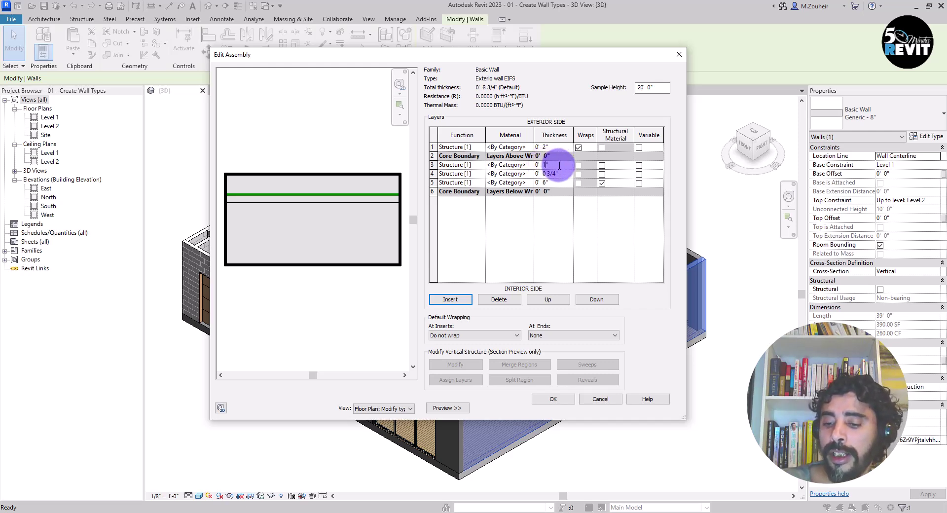
pyautogui.press('Return')
pyautogui.click(432, 164)
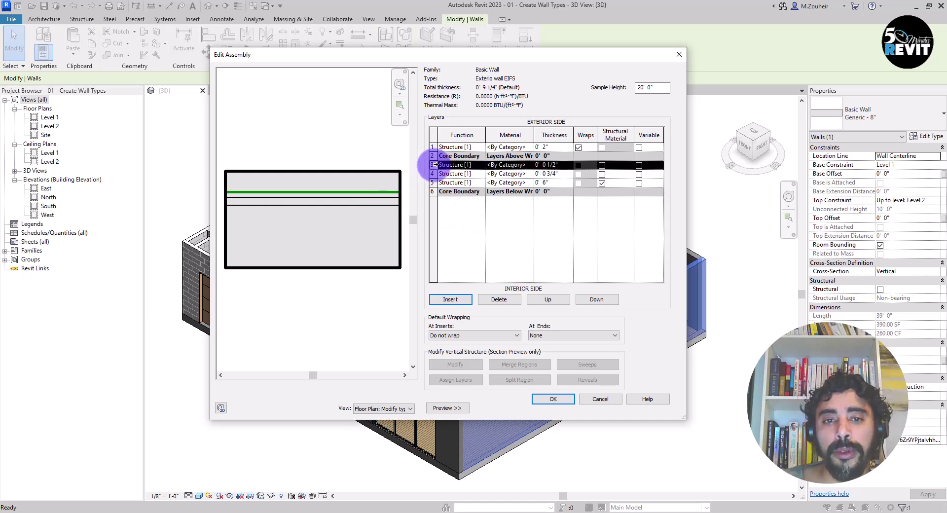
pyautogui.click(597, 300)
pyautogui.click(597, 300)
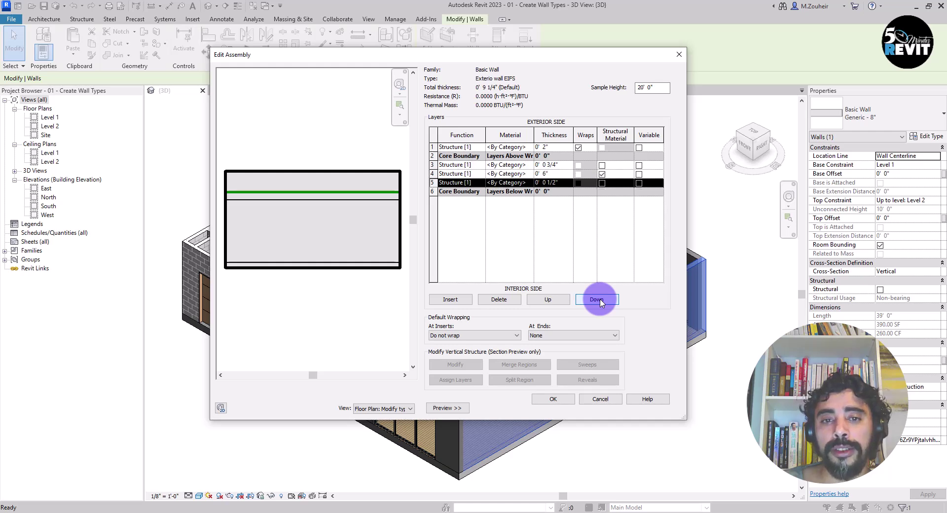
# - Move the 1/2" layer outside the interior core and make the 3/4" layer Plywood, Sheathing
pyautogui.click(598, 300)
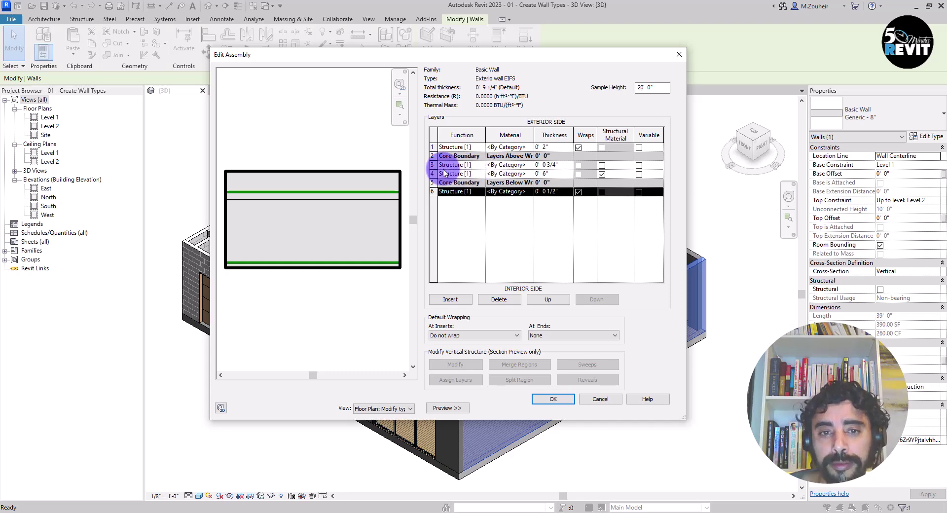
pyautogui.click(538, 165)
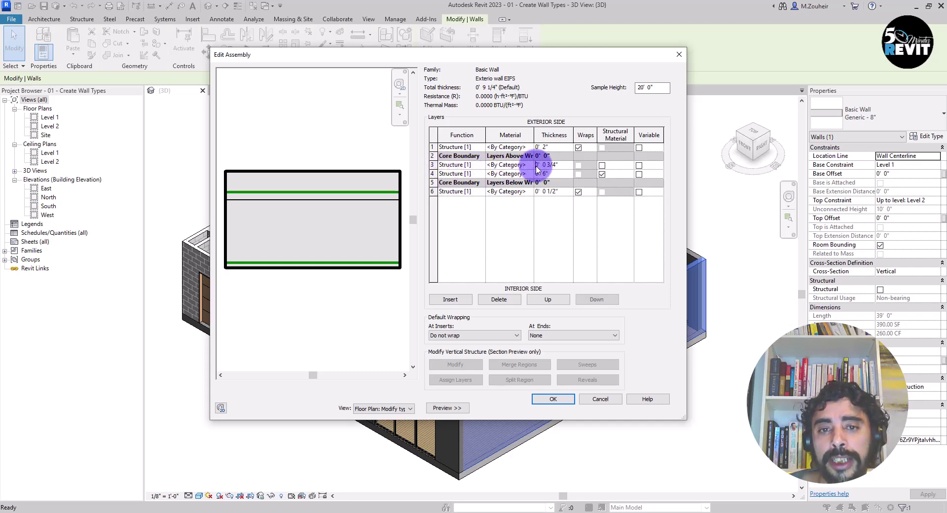
pyautogui.click(531, 165)
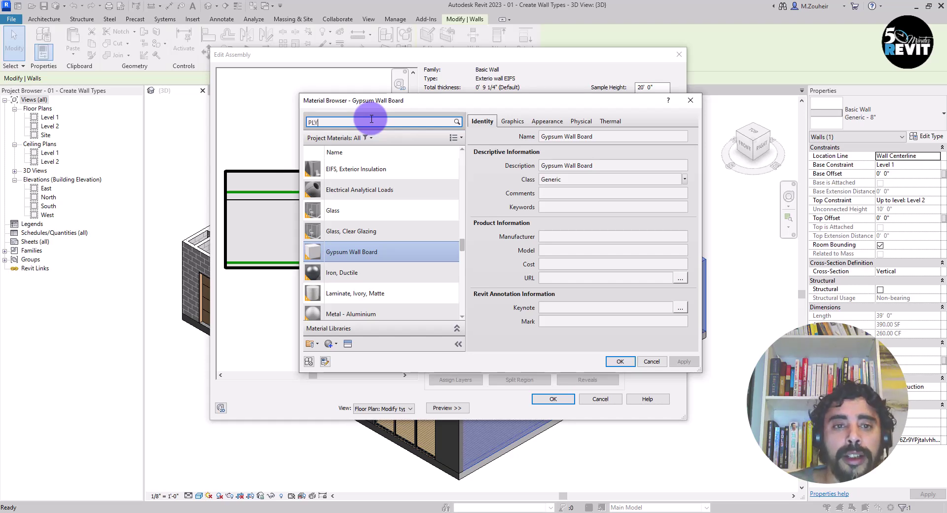
pyautogui.click(364, 182)
pyautogui.click(620, 362)
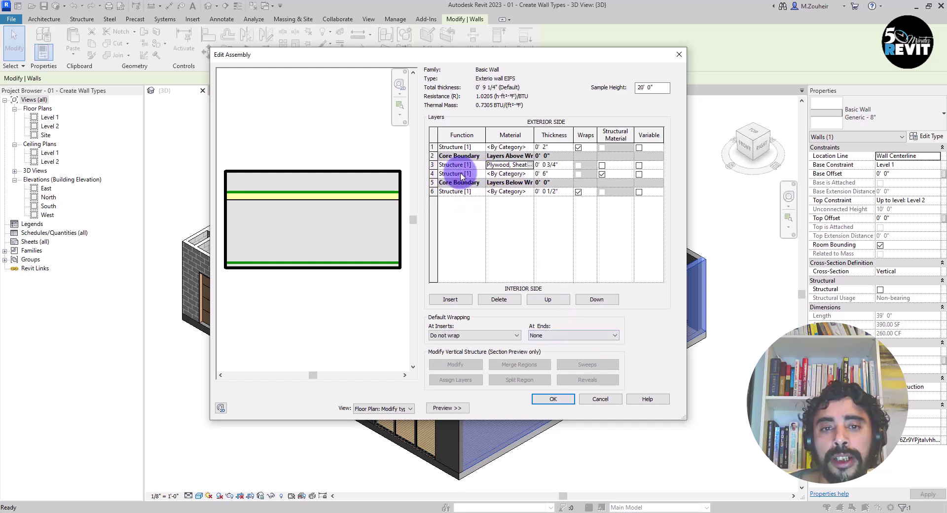
# - Assign the Metal Stud Layer material to the 6" core layer (row 4)
pyautogui.click(529, 174)
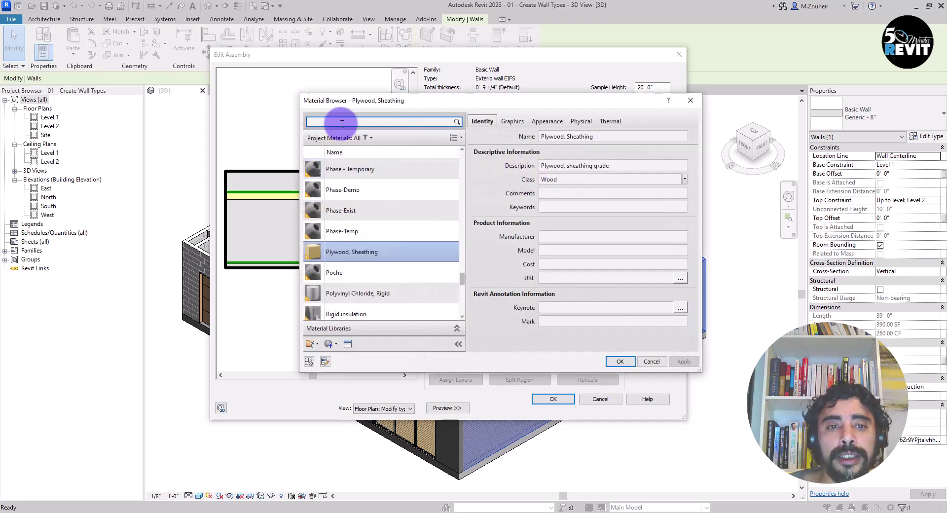
pyautogui.click(342, 124)
pyautogui.write('METAL')
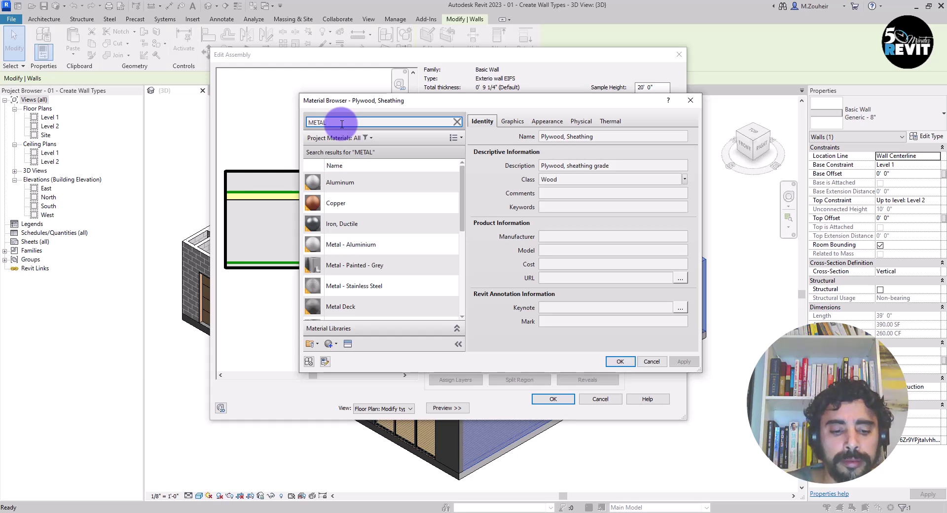
pyautogui.write(' STU')
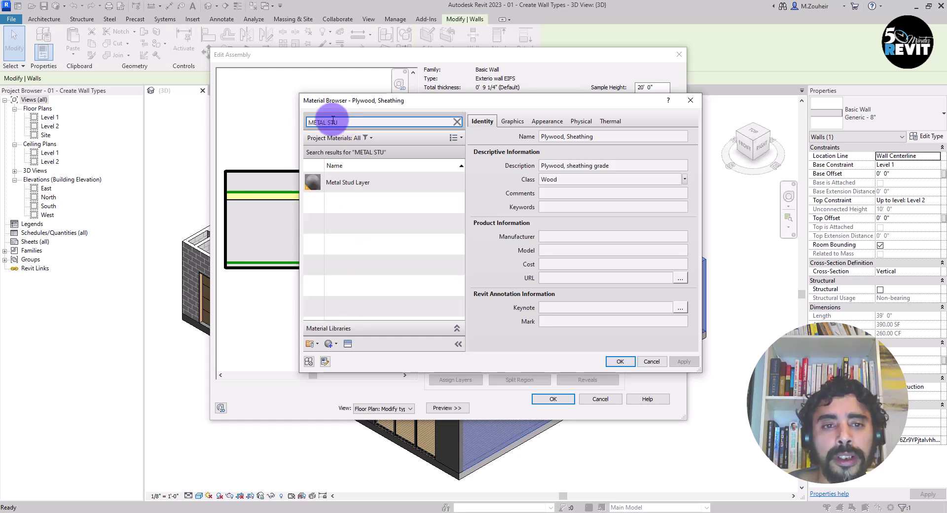
pyautogui.click(357, 186)
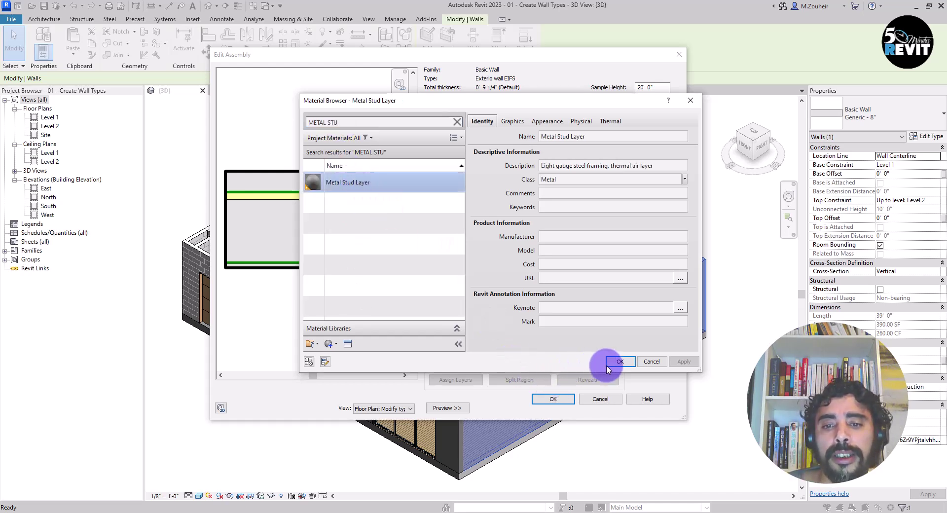
pyautogui.click(619, 362)
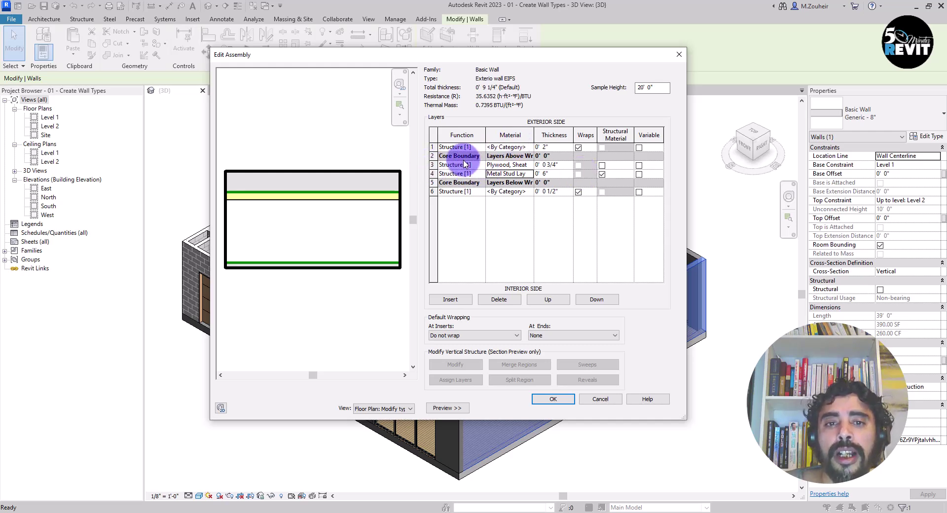
# - Give the outer 2" layer the EIFS, Exterior Insulation material
pyautogui.click(529, 147)
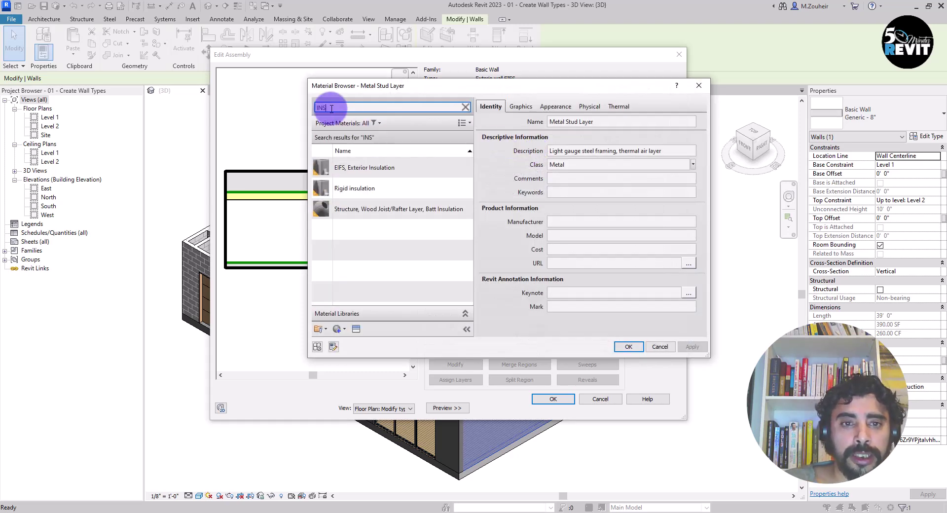
pyautogui.click(340, 175)
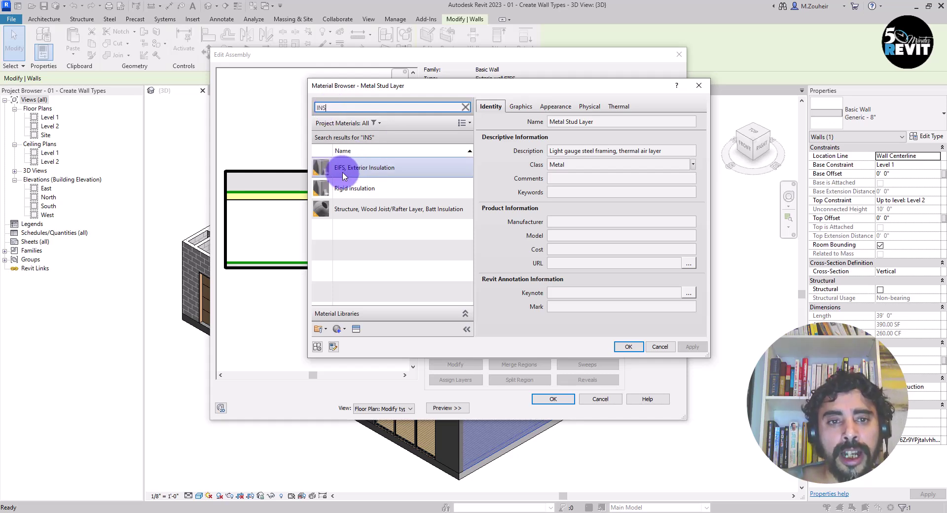
pyautogui.click(629, 347)
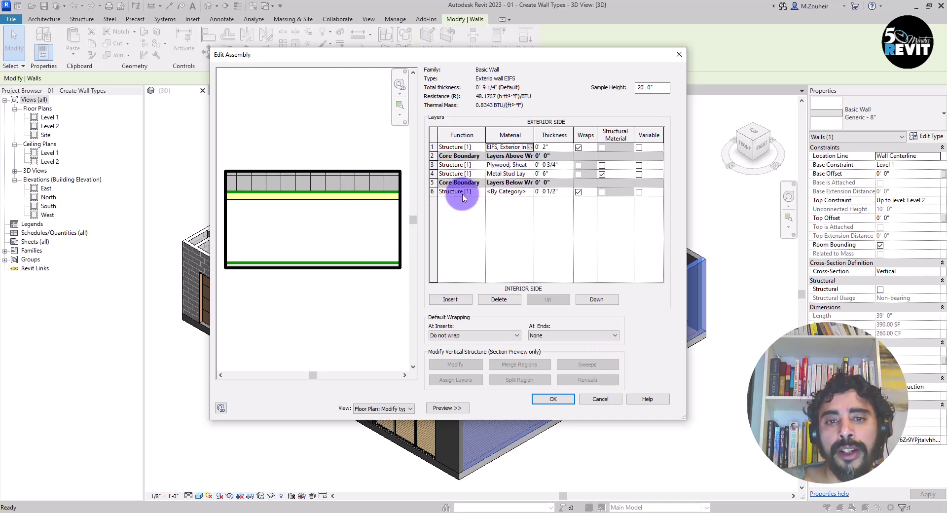
# - Give the inner 1/2" layer (row 6) the Gypsum Wall Board material
pyautogui.click(516, 194)
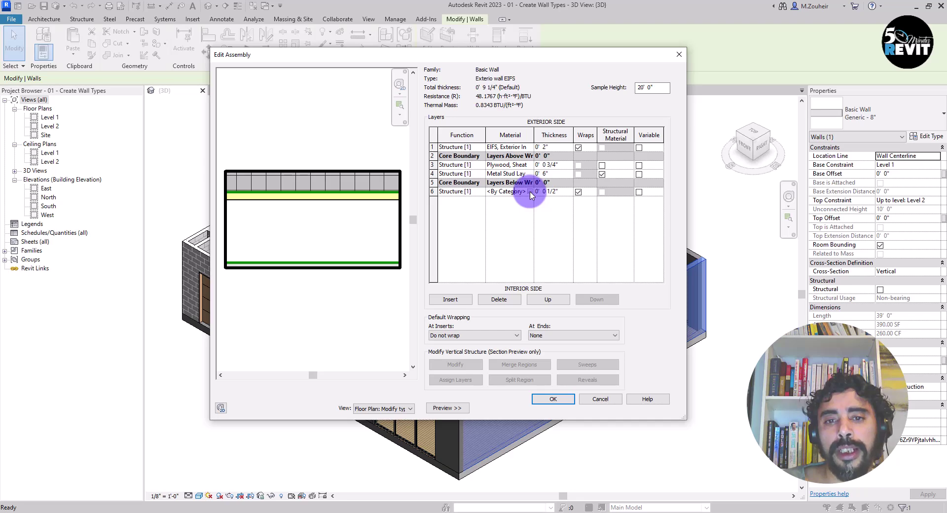
pyautogui.click(531, 192)
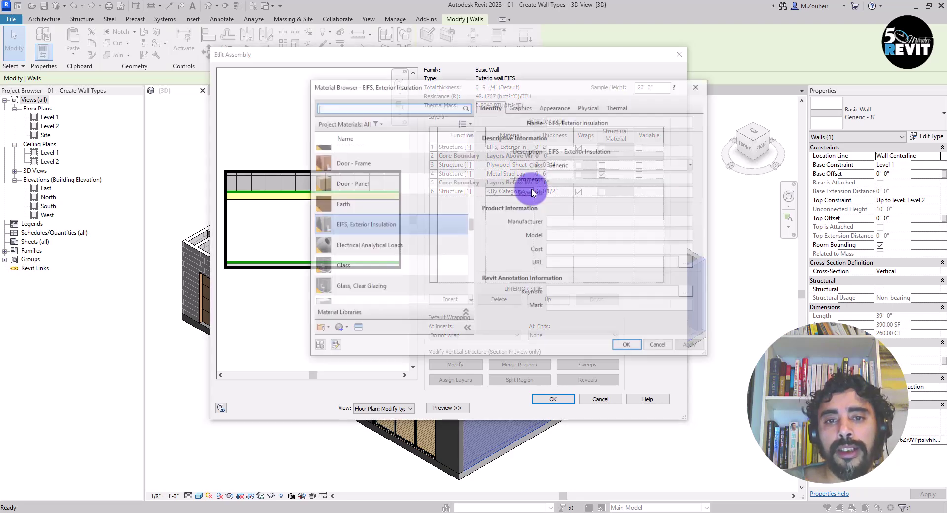
pyautogui.moveTo(479, 92); pyautogui.dragTo(508, 74)
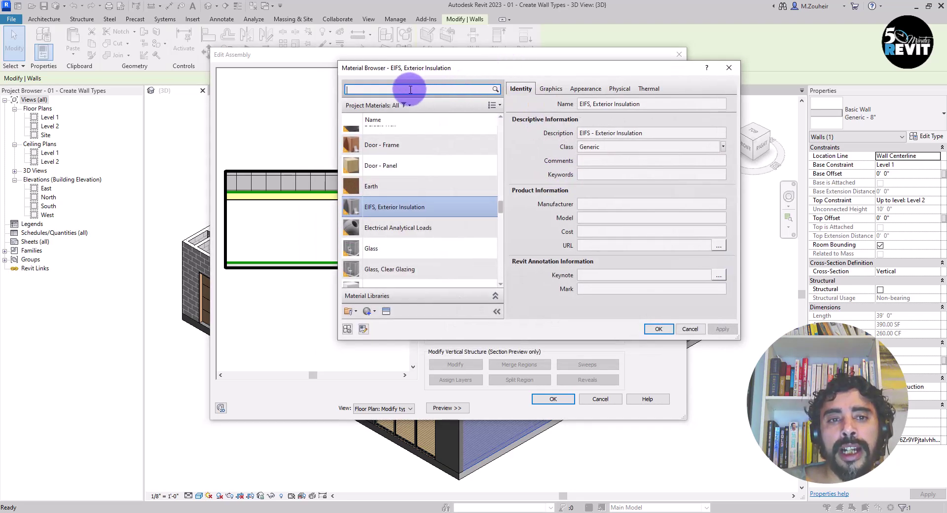
pyautogui.click(359, 94)
pyautogui.write('GYPS')
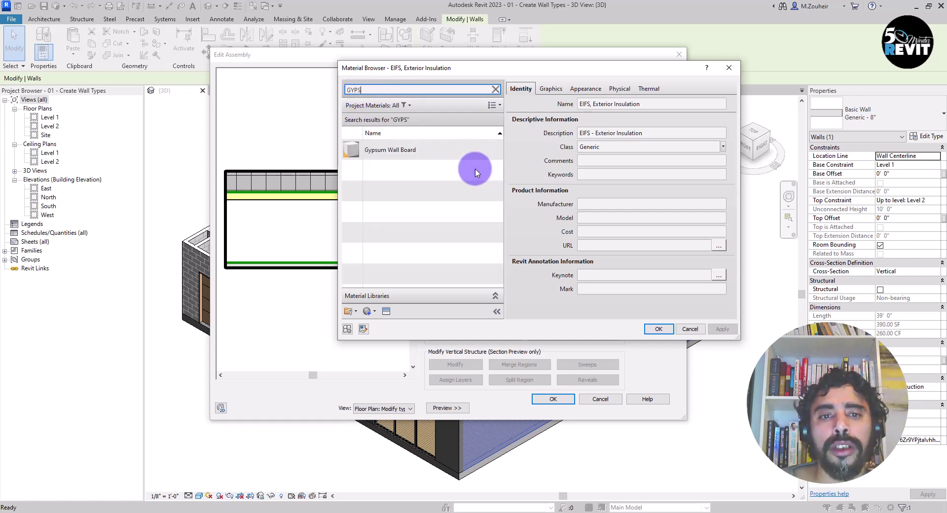
pyautogui.click(400, 151)
pyautogui.click(659, 328)
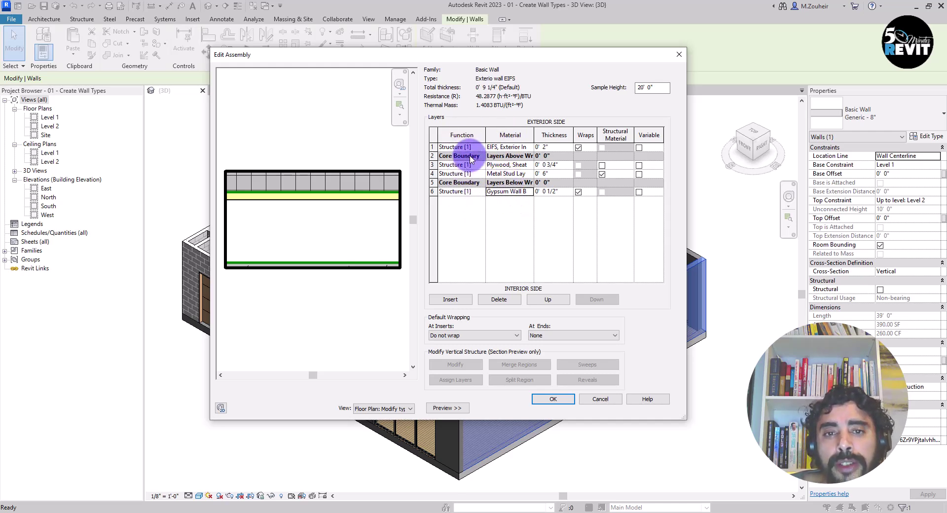
# - Set rows 1, 3 and 6 functions to Finish 1 [4], Substrate [2] and Finish 2 [5]
pyautogui.click(480, 148)
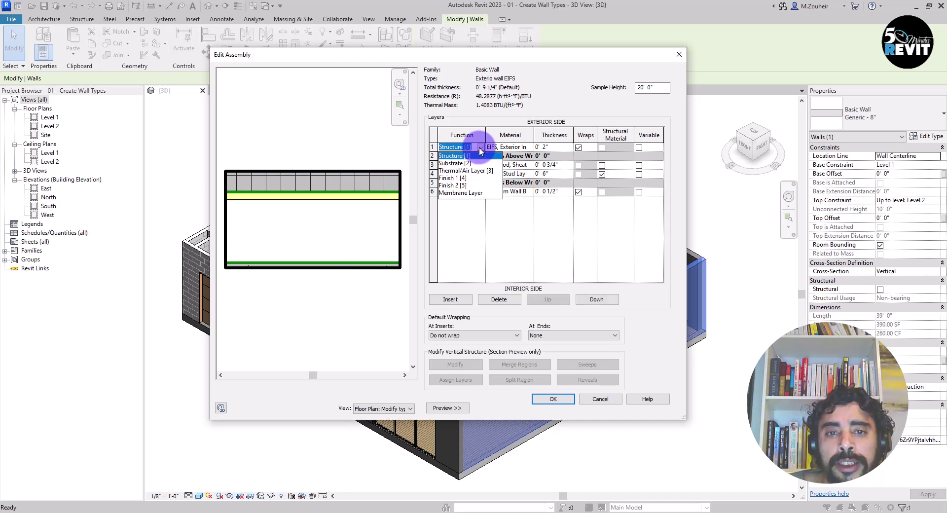
pyautogui.click(456, 178)
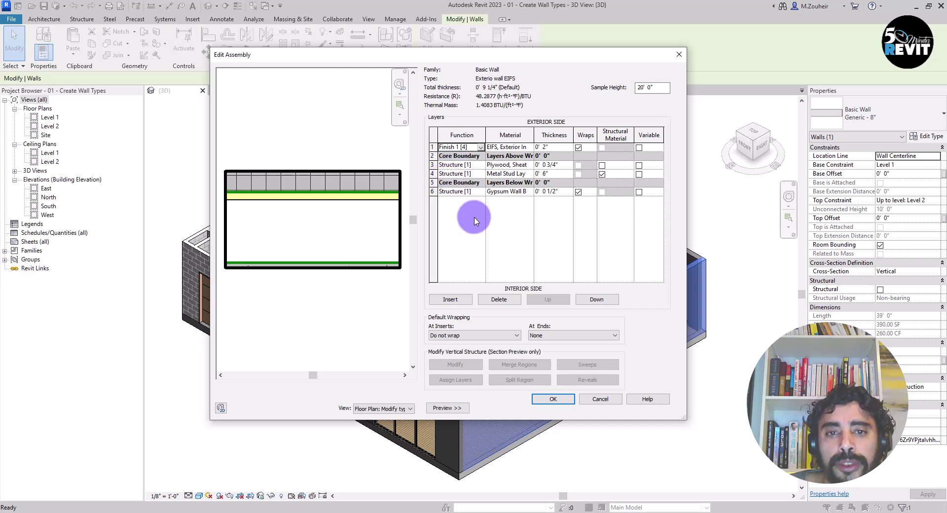
pyautogui.click(459, 147)
pyautogui.click(478, 165)
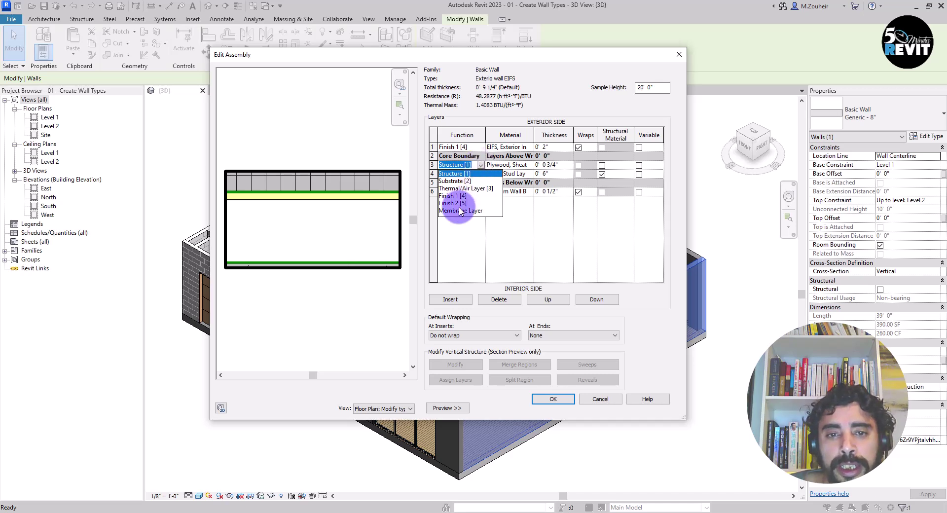
pyautogui.click(467, 181)
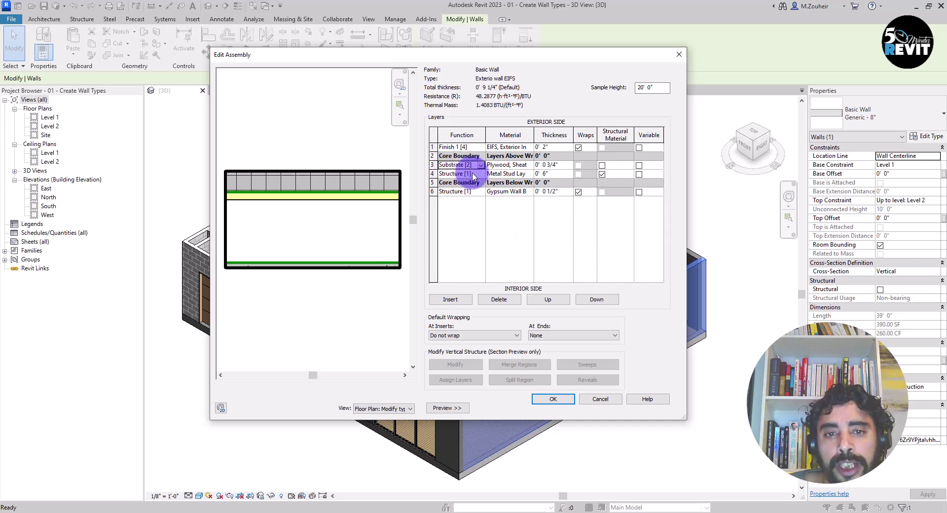
pyautogui.click(479, 193)
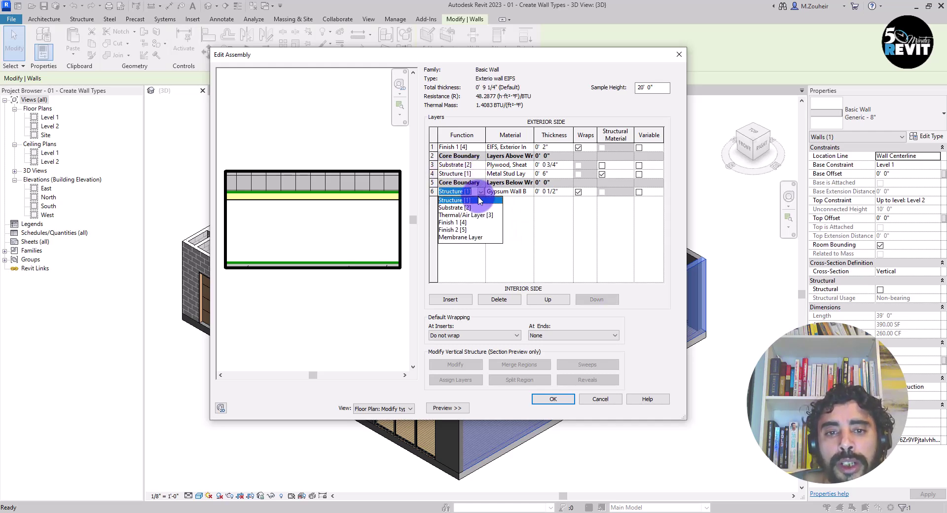
pyautogui.click(457, 230)
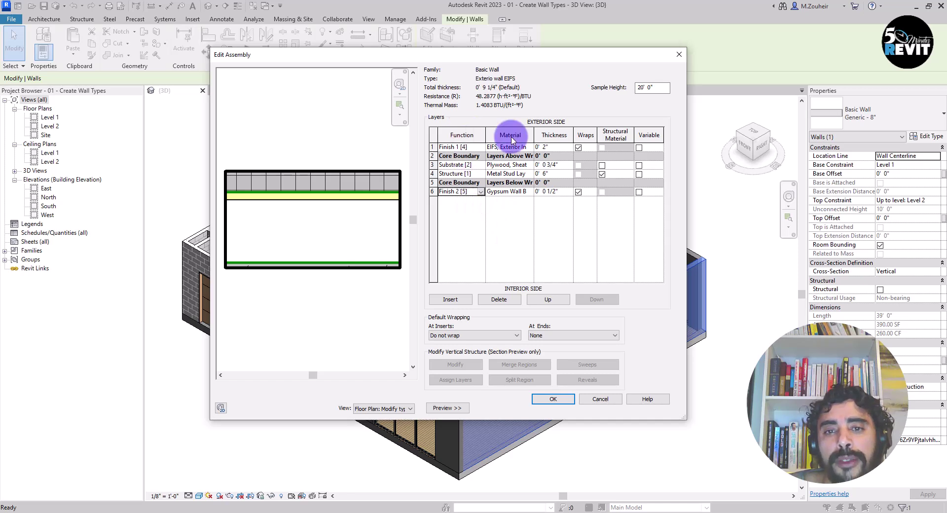
# - Accept the layer assembly, keep the wall Function as Exterior, and apply the Exterio wall EIFS type
pyautogui.click(559, 406)
pyautogui.click(572, 187)
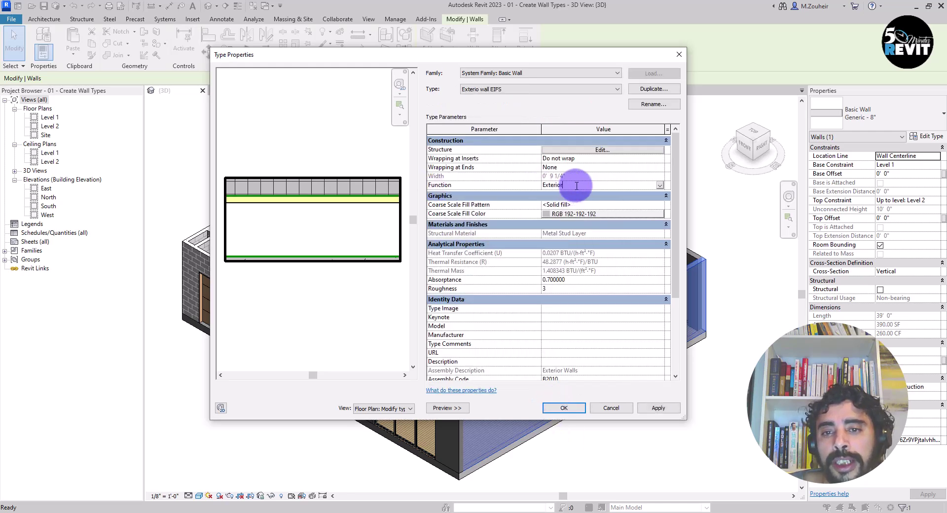
pyautogui.click(660, 185)
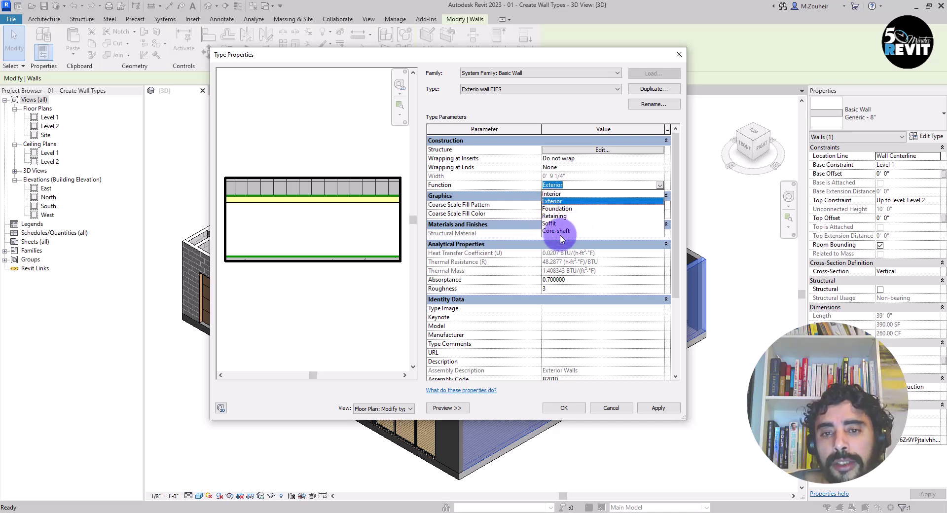
pyautogui.click(569, 186)
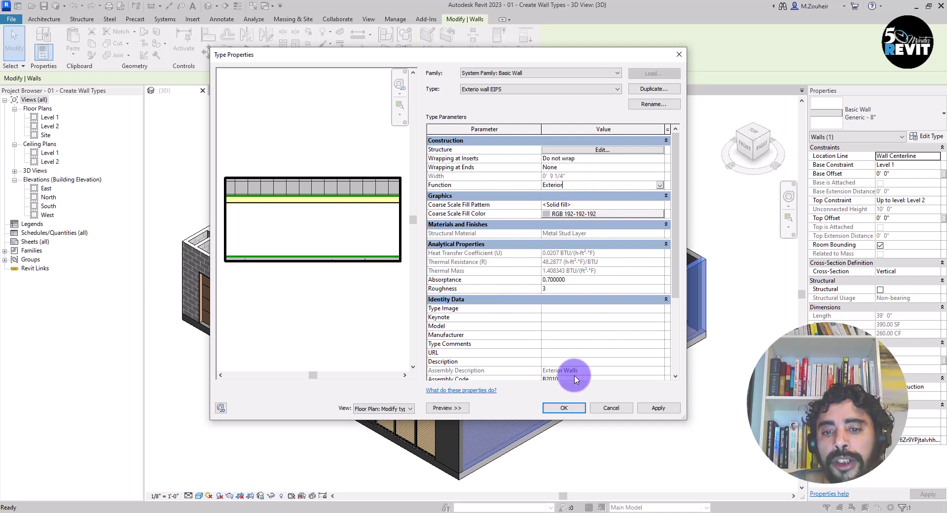
pyautogui.click(567, 408)
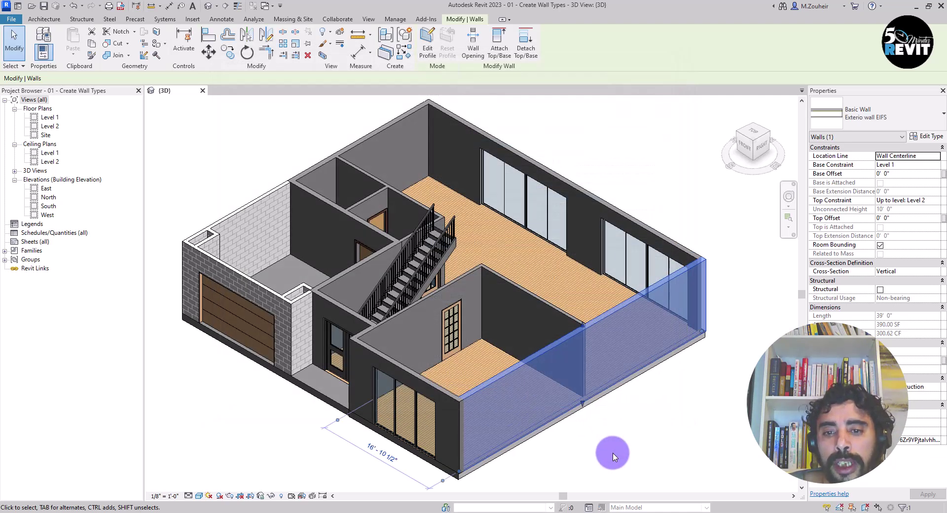
# - Deselect the wall, open the Level 1 floor plan and set Detail Level to Medium
pyautogui.click(614, 456)
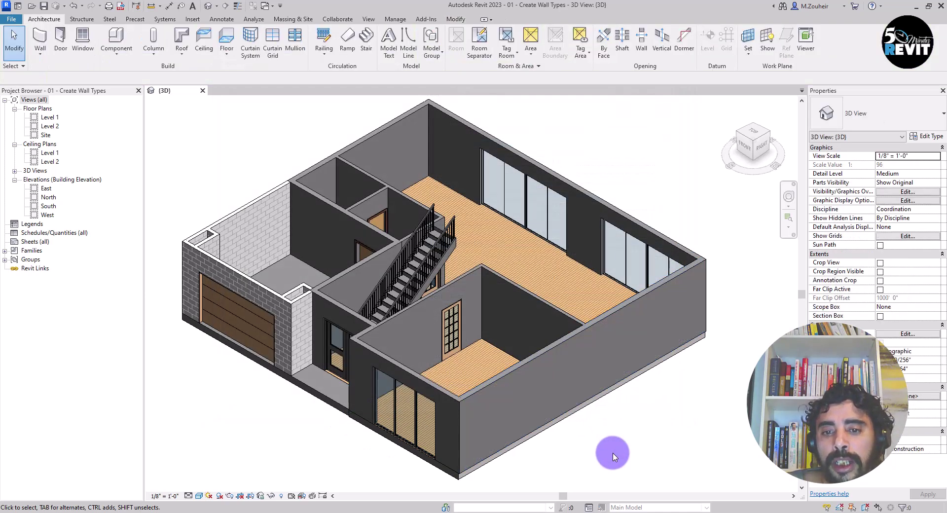
pyautogui.doubleClick(50, 118)
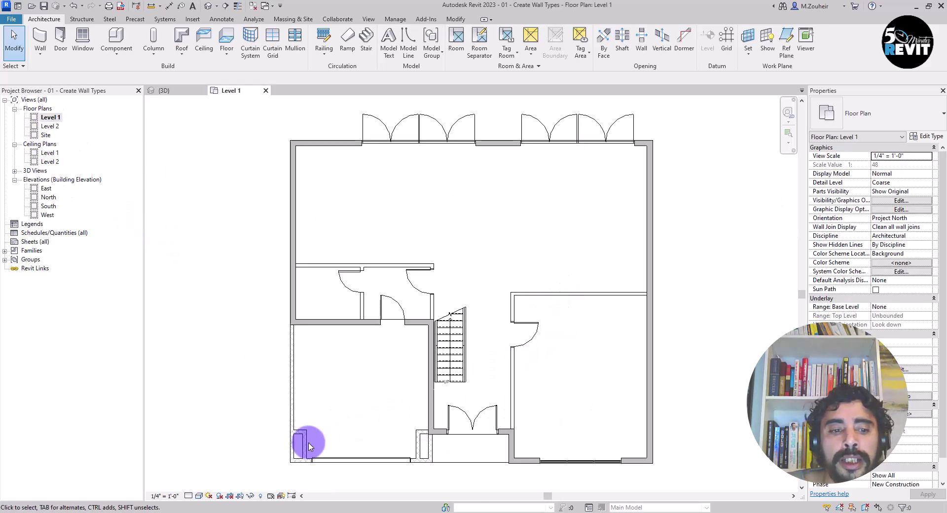
pyautogui.click(188, 497)
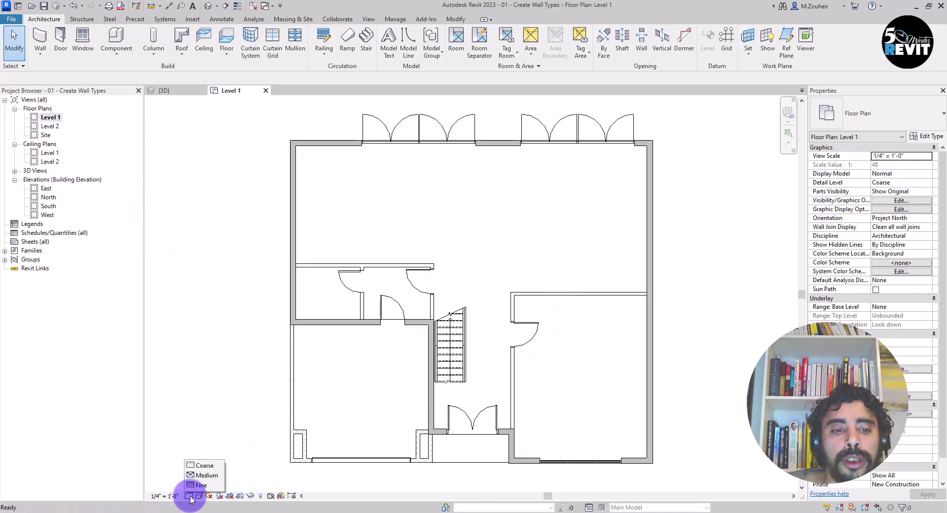
pyautogui.click(213, 476)
pyautogui.scroll(2, 676, 227)
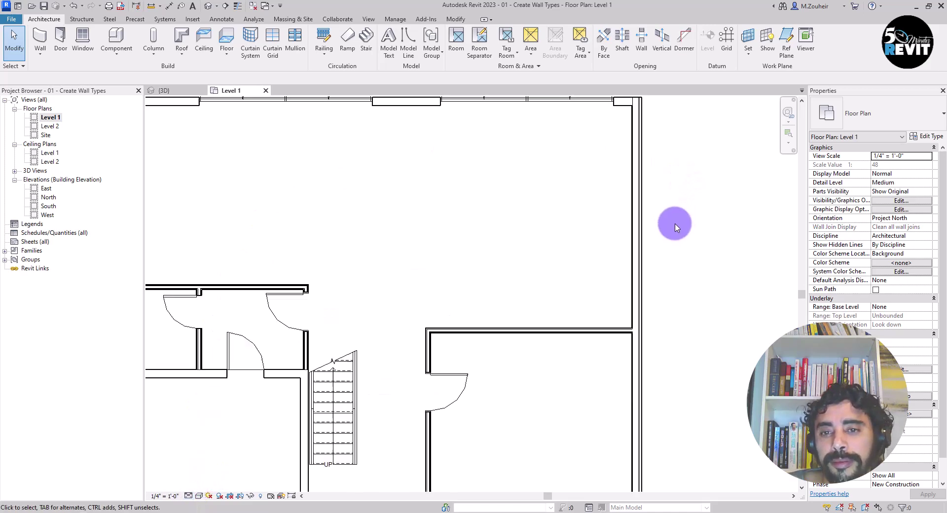
pyautogui.scroll(5, 659, 317)
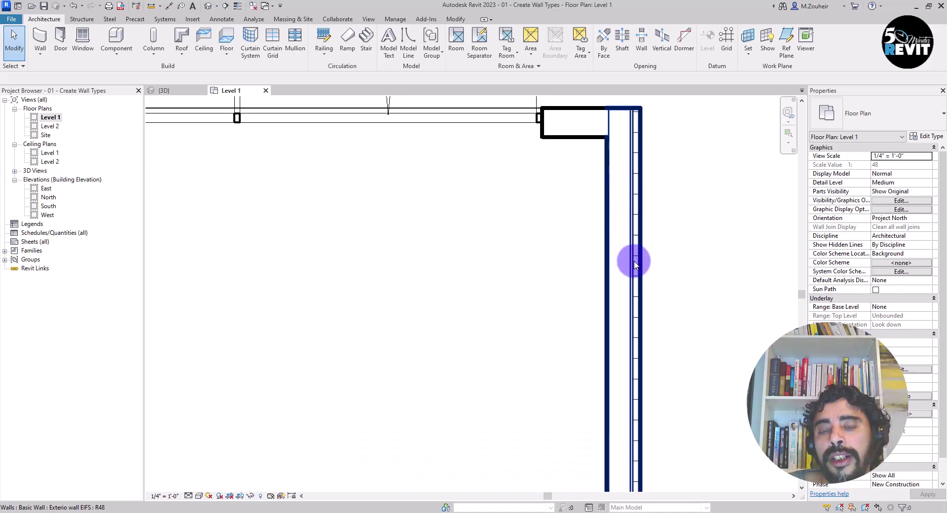
pyautogui.scroll(-3, 634, 262)
pyautogui.scroll(-2, 670, 312)
pyautogui.moveTo(670, 313); pyautogui.dragTo(662, 232, button='middle')
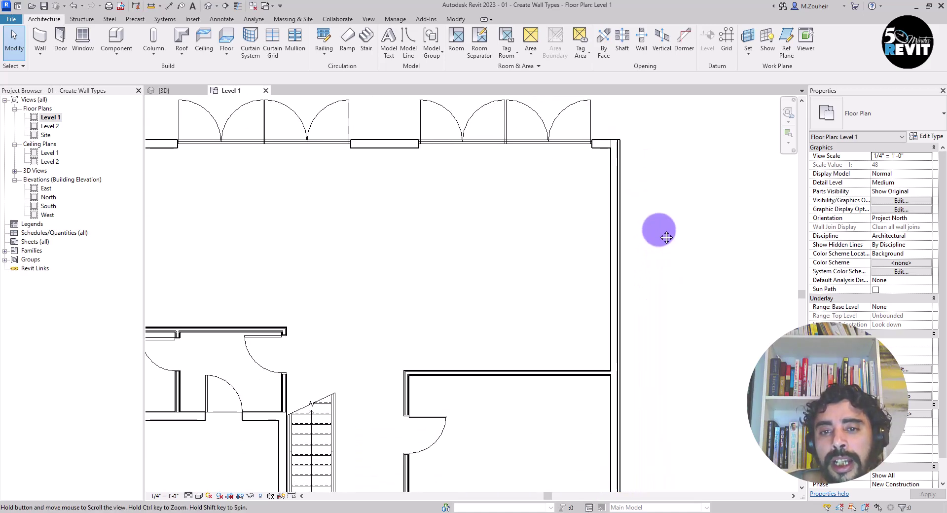
pyautogui.scroll(-2, 677, 241)
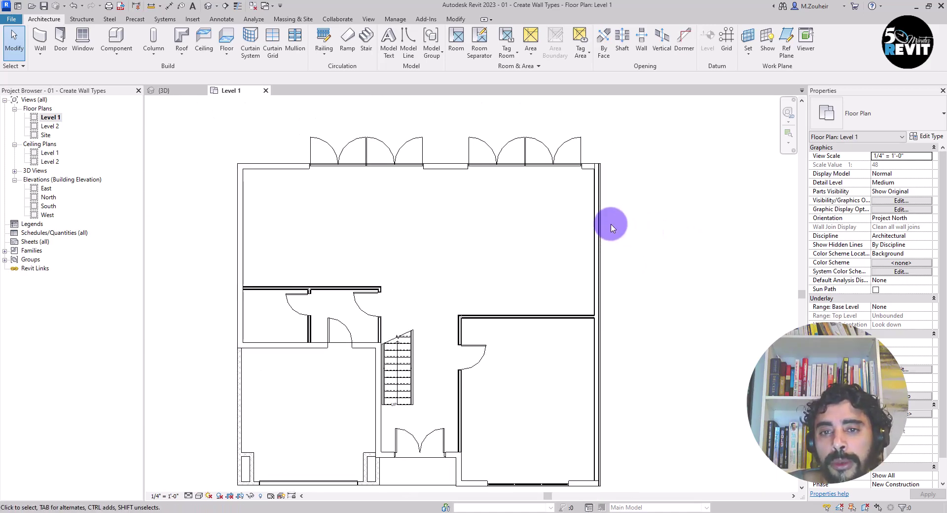